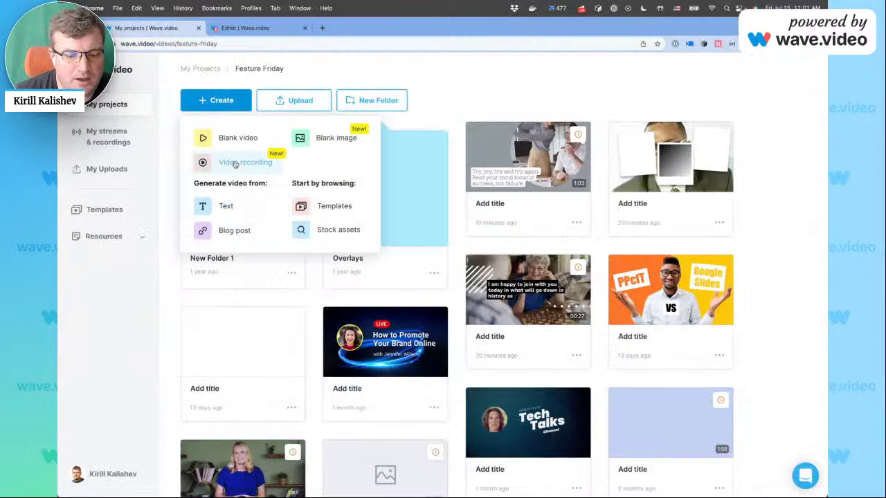
# Switch to the open video project's editor and view its captions, followed by its storyboard.
pyautogui.click(263, 27)
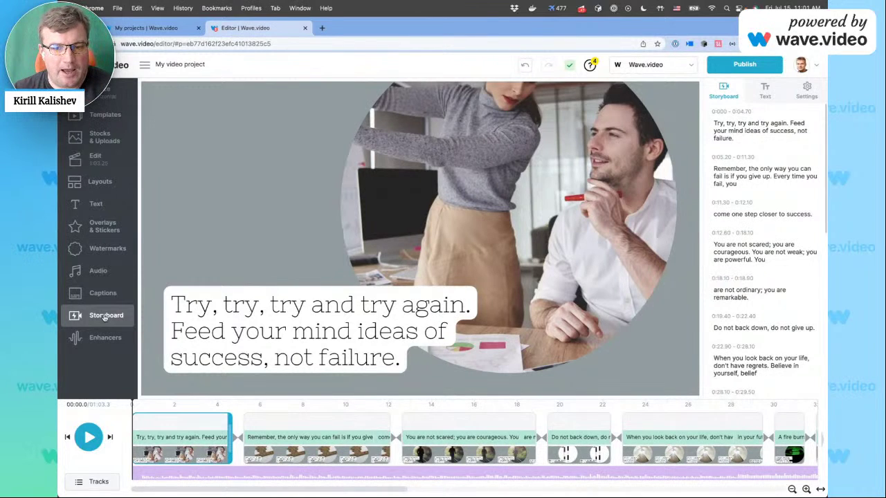
pyautogui.click(114, 294)
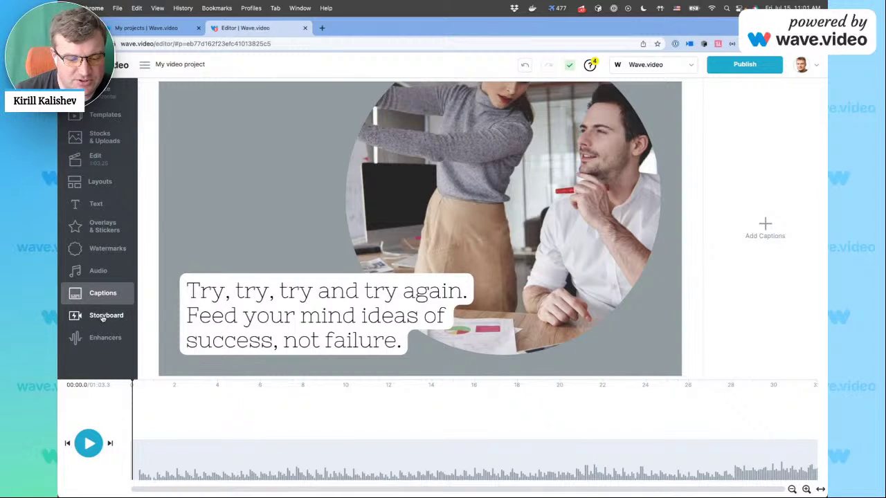
pyautogui.click(103, 317)
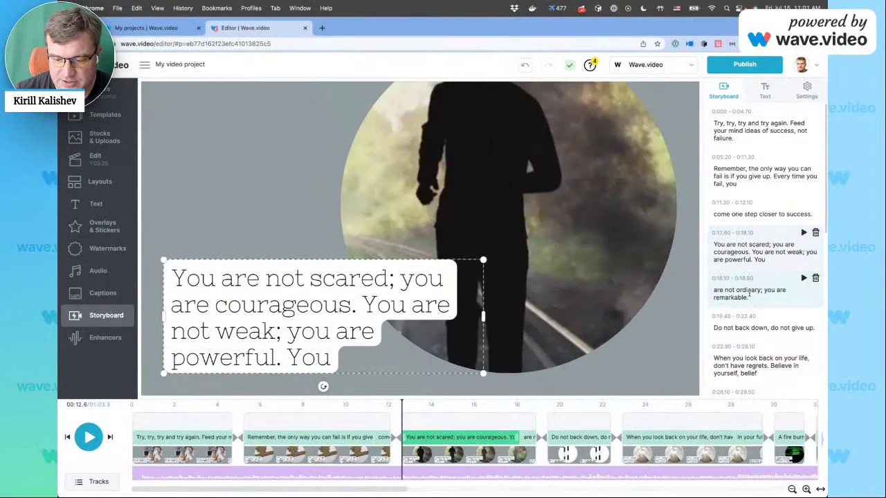
# Step through several storyboard text blocks from the start to the end of the video to preview their scenes.
pyautogui.click(756, 290)
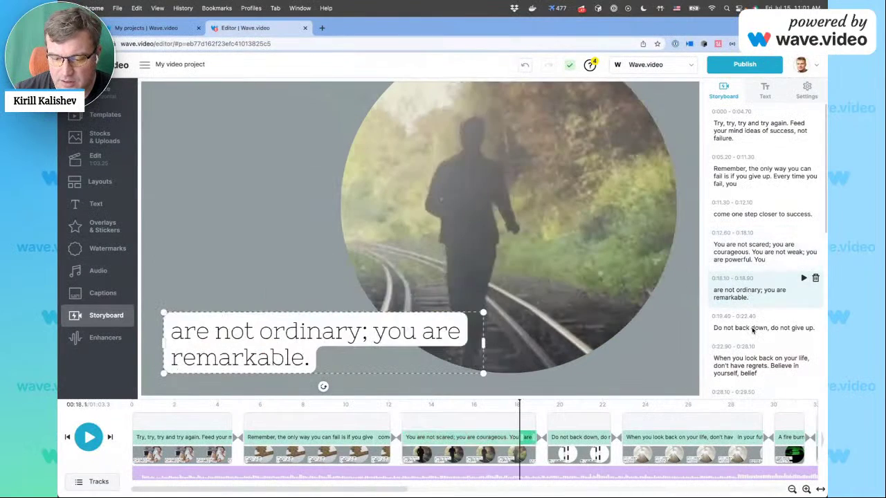
pyautogui.scroll(-5, 756, 340)
pyautogui.click(751, 311)
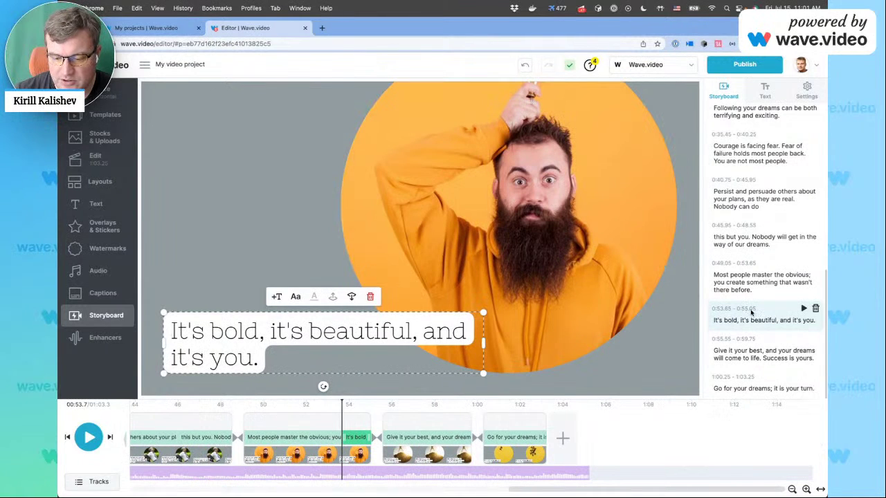
pyautogui.click(754, 348)
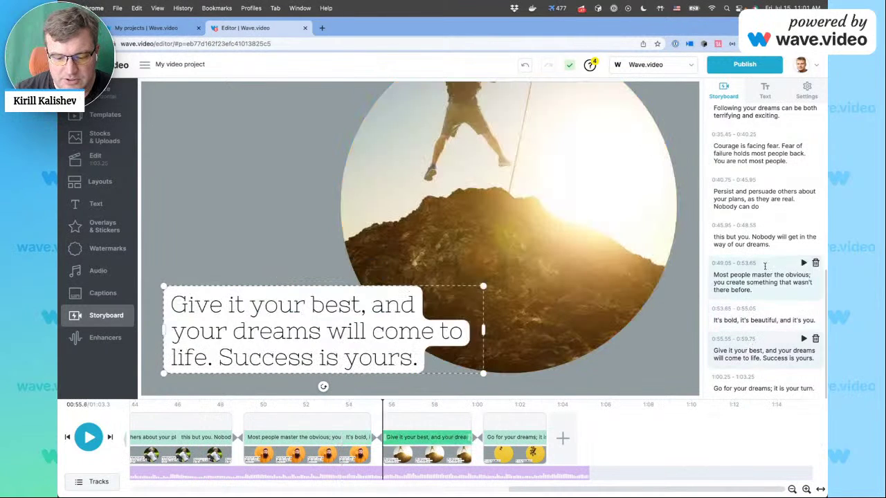
pyautogui.scroll(10, 762, 257)
pyautogui.click(753, 177)
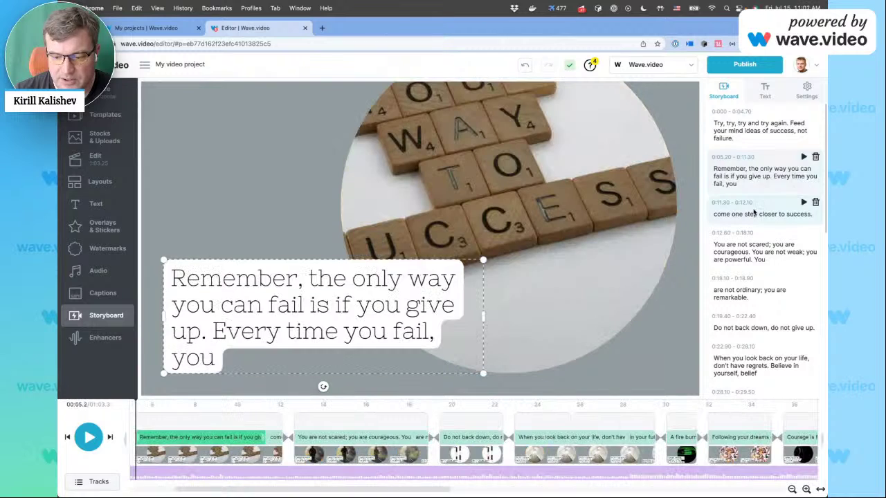
pyautogui.click(752, 216)
# Change "Remember, the only way" to "Remember! The only way" in the storyboard text block starting at 0:05.20.
pyautogui.click(758, 176)
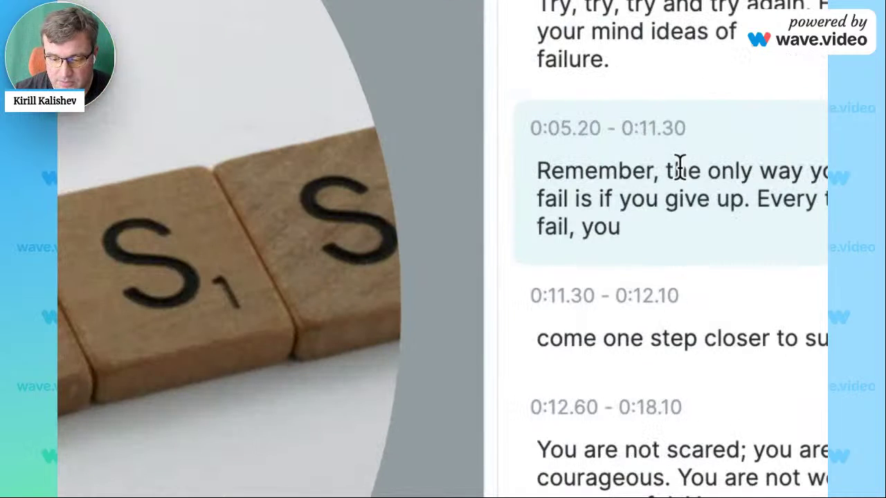
pyautogui.click(696, 170)
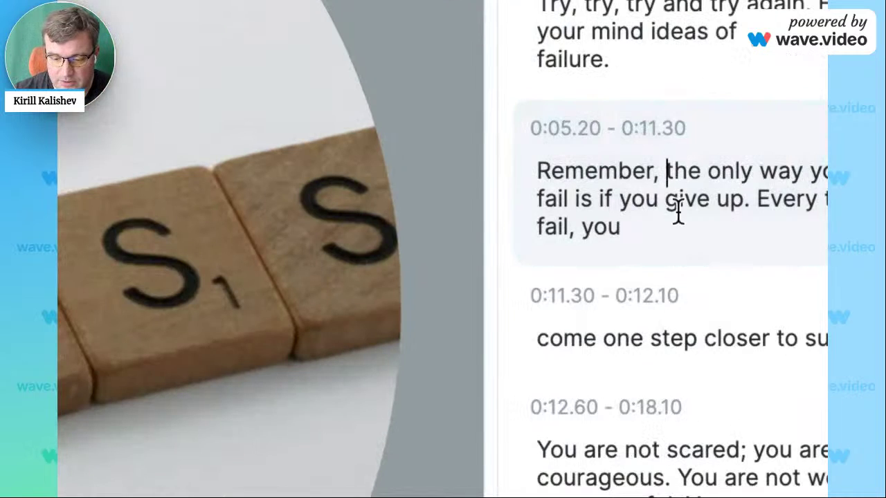
pyautogui.press('BackSpace')
pyautogui.press('BackSpace')
pyautogui.write('!')
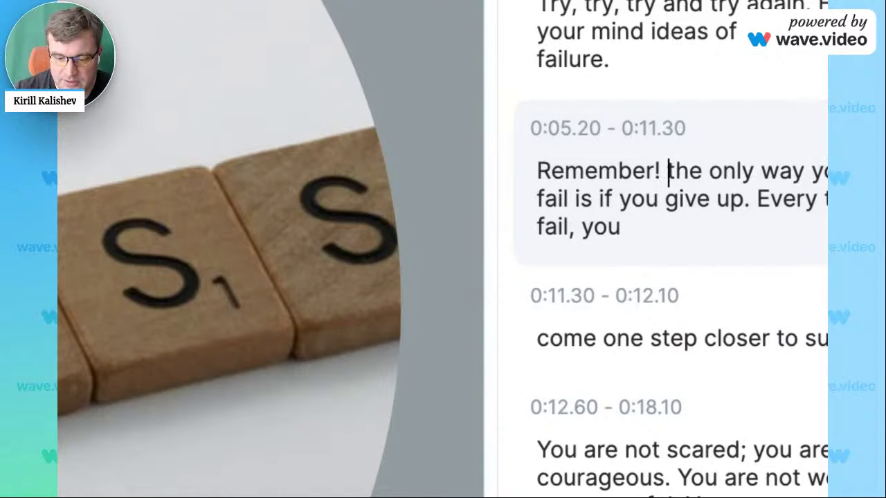
pyautogui.press('Delete')
pyautogui.write('T')
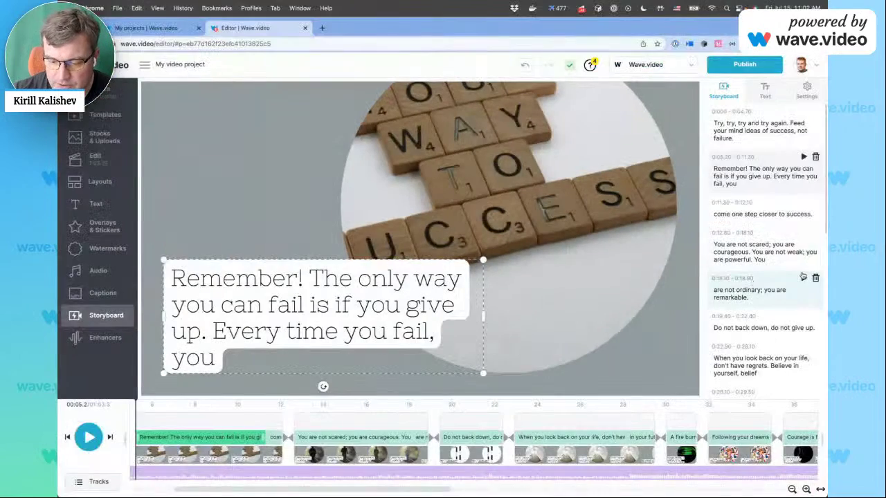
# Play the "are not ordinary; you are remarkable." block from the storyboard and view the "Persist and persuade" scene at 44 seconds.
pyautogui.click(804, 278)
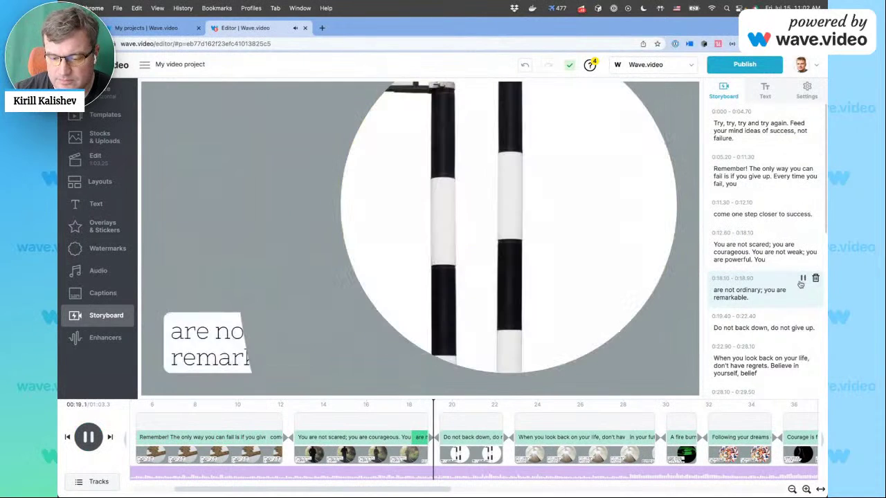
pyautogui.scroll(-10, 784, 298)
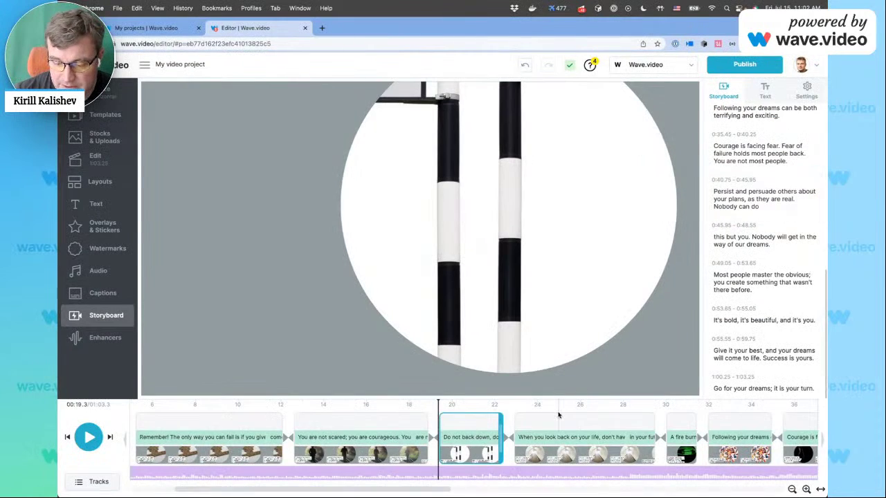
pyautogui.hscroll(9, 559, 416)
pyautogui.click(324, 418)
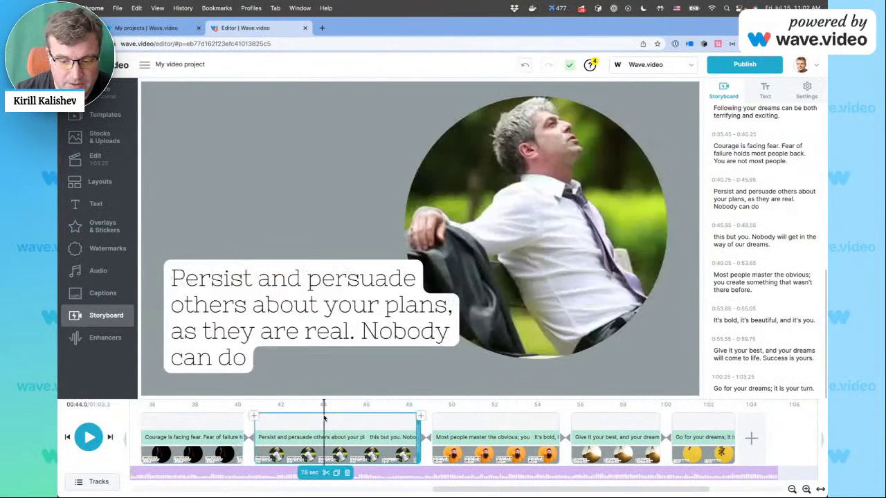
# Apply the red text style to the "are not ordinary; you are remarkable." text block.
pyautogui.moveTo(720, 290)
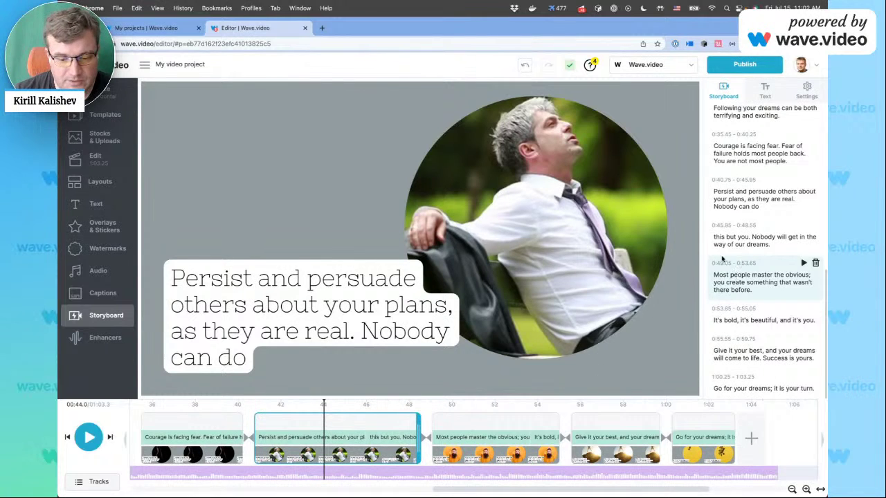
pyautogui.click(767, 95)
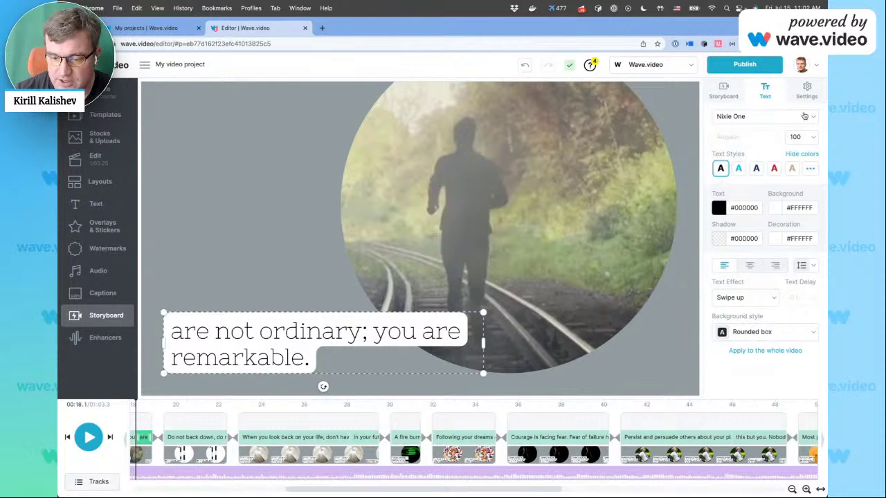
pyautogui.click(774, 169)
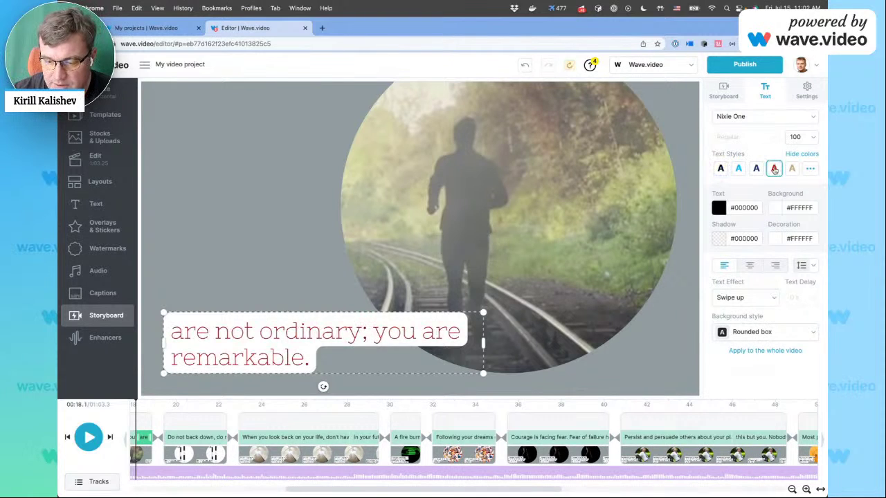
# Try the olive #979F7E background on the text block, and return the background to white #FFFFFF.
pyautogui.click(776, 208)
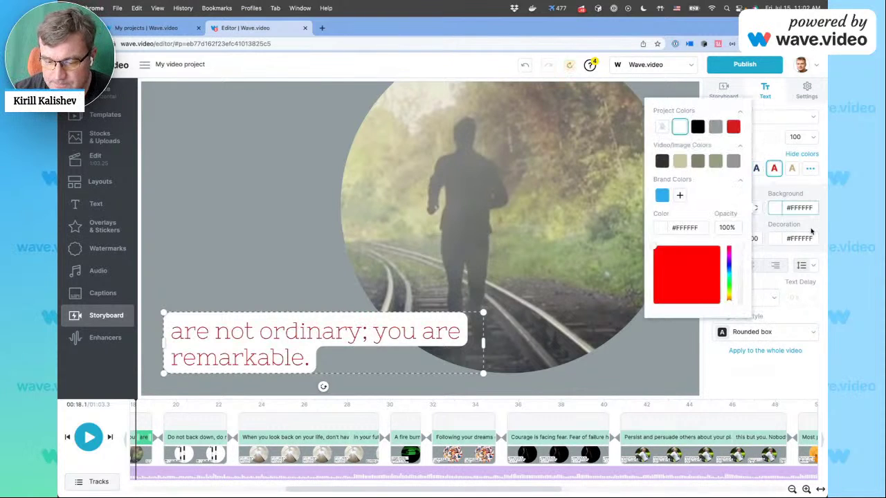
pyautogui.click(715, 160)
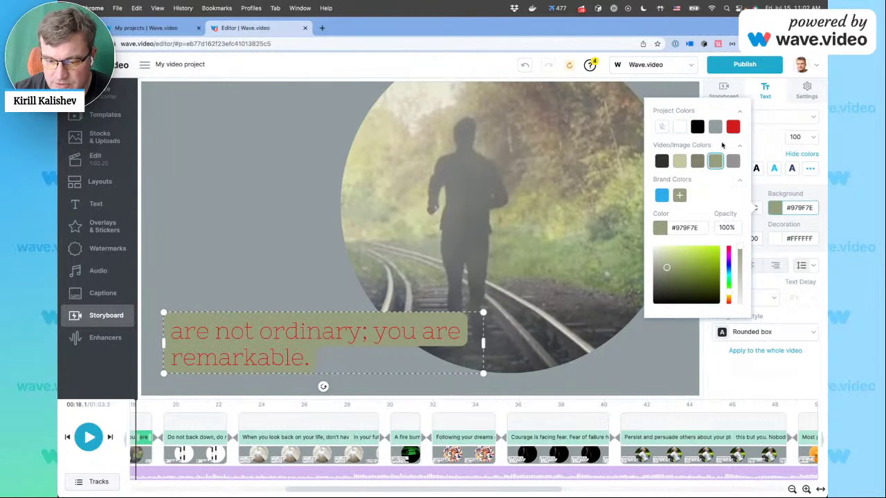
pyautogui.click(680, 127)
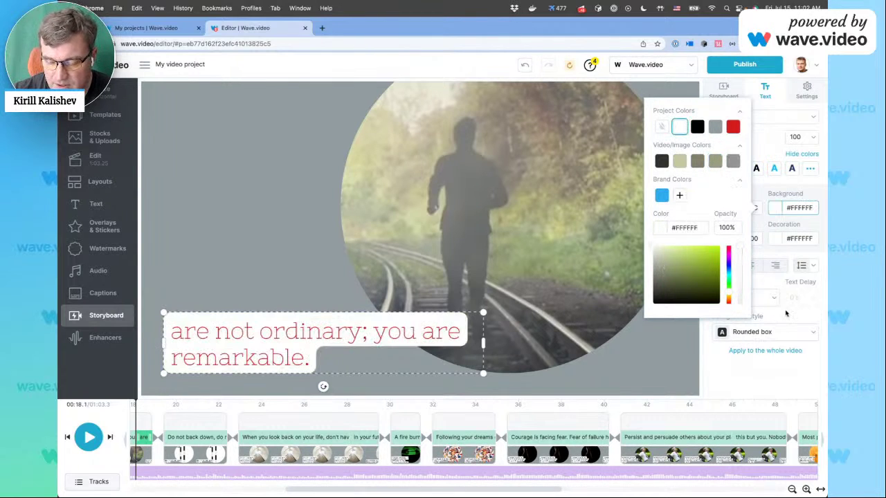
pyautogui.click(798, 284)
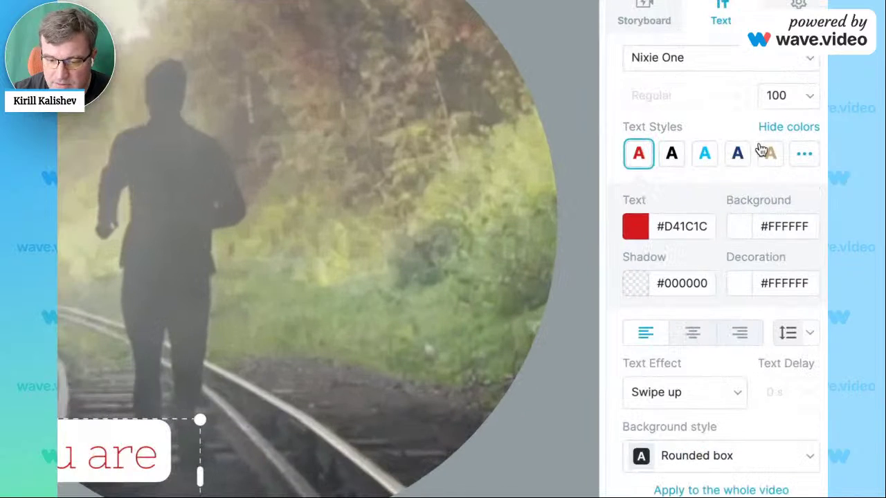
# Set the text block's font size to 120 and apply its styling to the whole video.
pyautogui.click(784, 97)
pyautogui.click(781, 284)
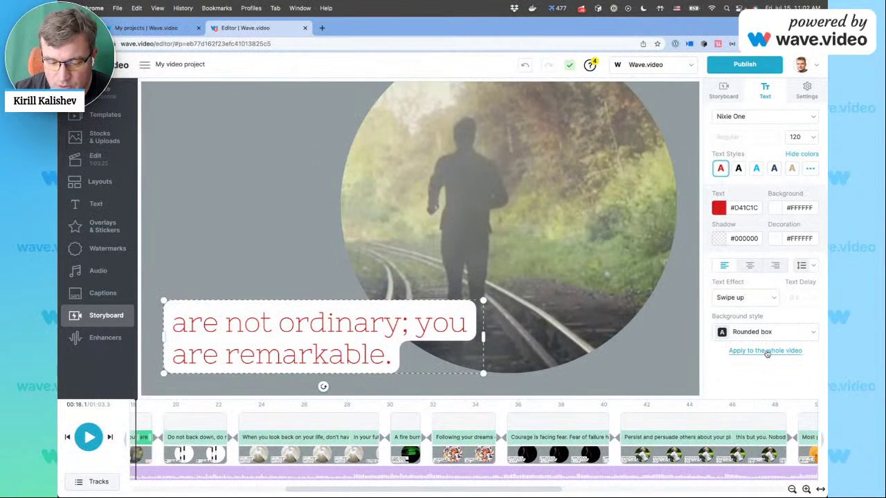
pyautogui.click(767, 352)
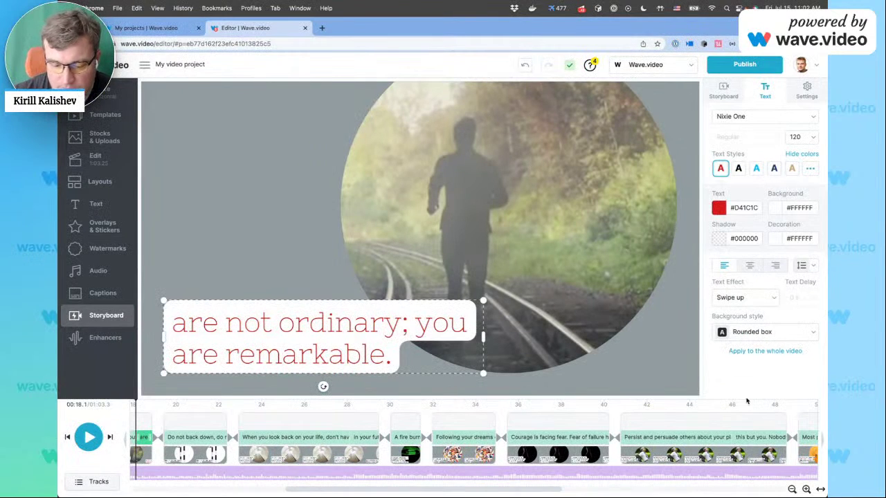
# Check the restyled text in the "Courage is facing fear", "Following your dreams" and "When you look back" scenes.
pyautogui.click(549, 427)
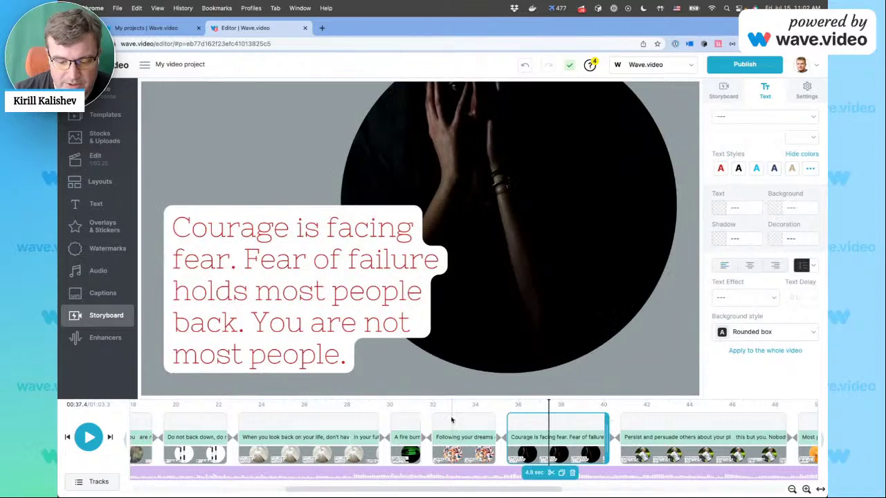
pyautogui.click(448, 420)
pyautogui.click(345, 419)
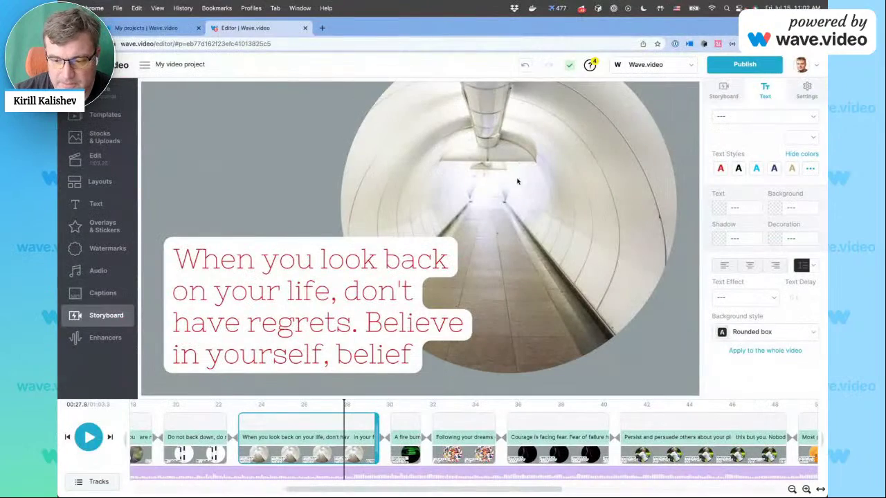
# Review the full list of text blocks in the storyboard and view the "A fire burning inside you" scene.
pyautogui.click(723, 90)
pyautogui.scroll(-5, 799, 220)
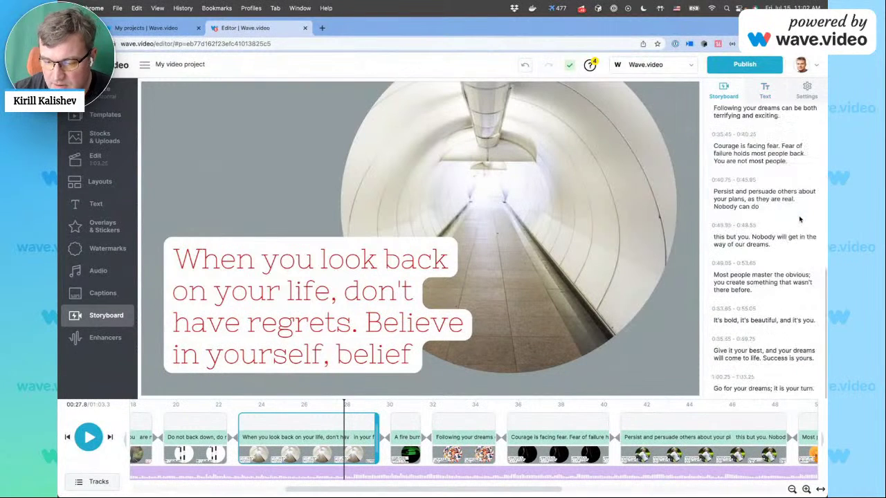
pyautogui.click(799, 219)
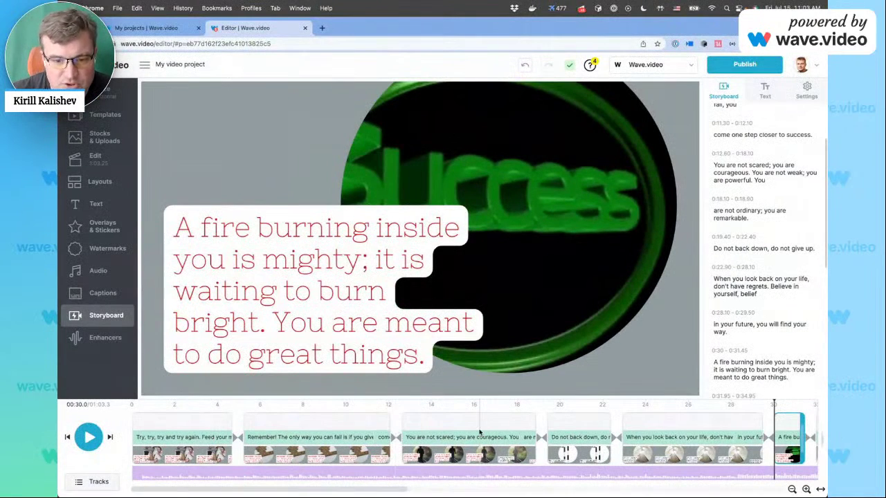
pyautogui.moveTo(745, 236)
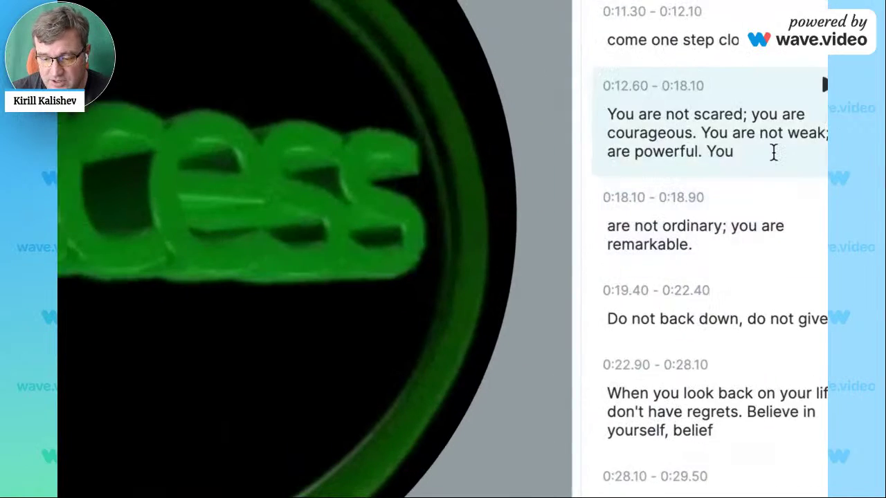
pyautogui.scroll(2, 782, 173)
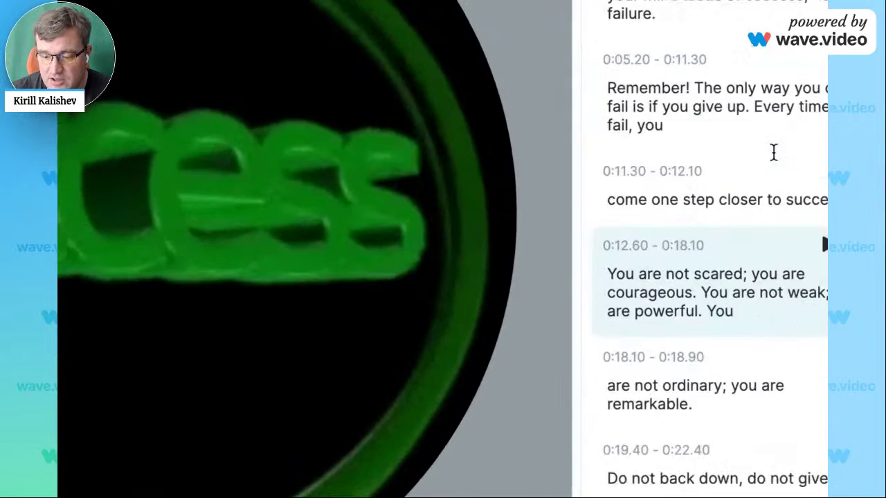
pyautogui.scroll(-5, 774, 153)
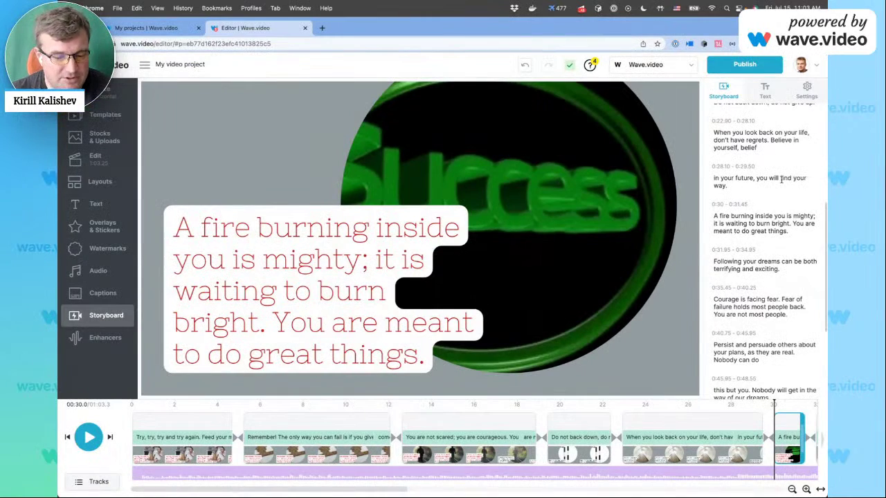
# Download all of the storyboard's text, read through the exported Project text.txt file and close it.
pyautogui.click(807, 90)
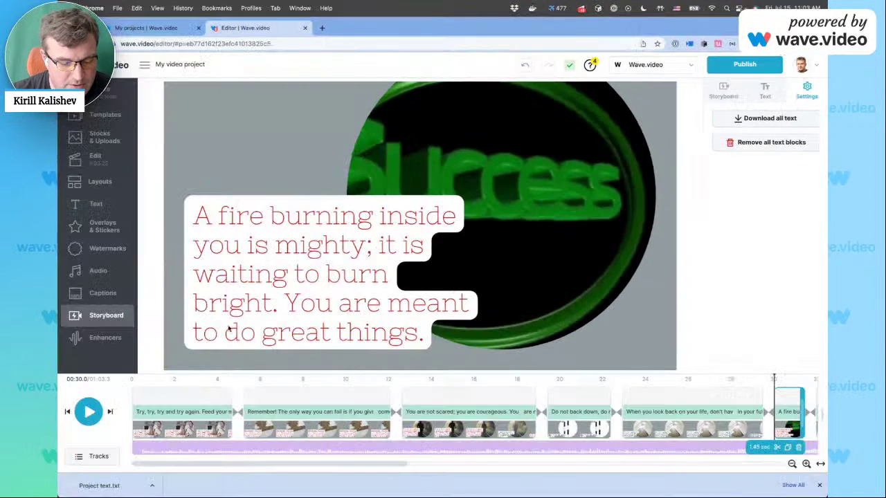
pyautogui.click(113, 485)
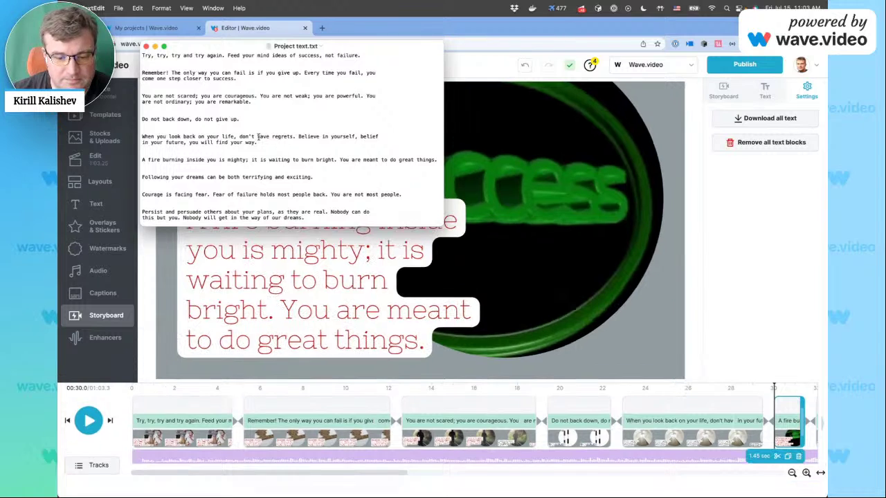
pyautogui.scroll(-3, 229, 202)
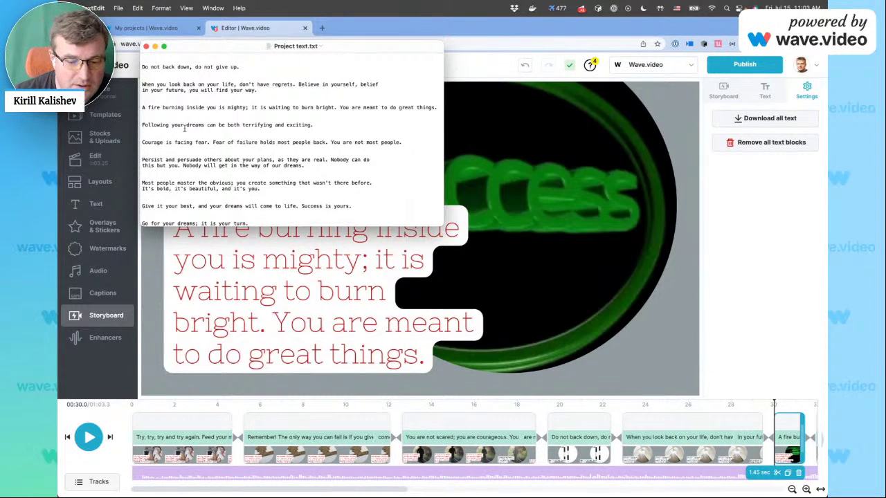
pyautogui.click(146, 45)
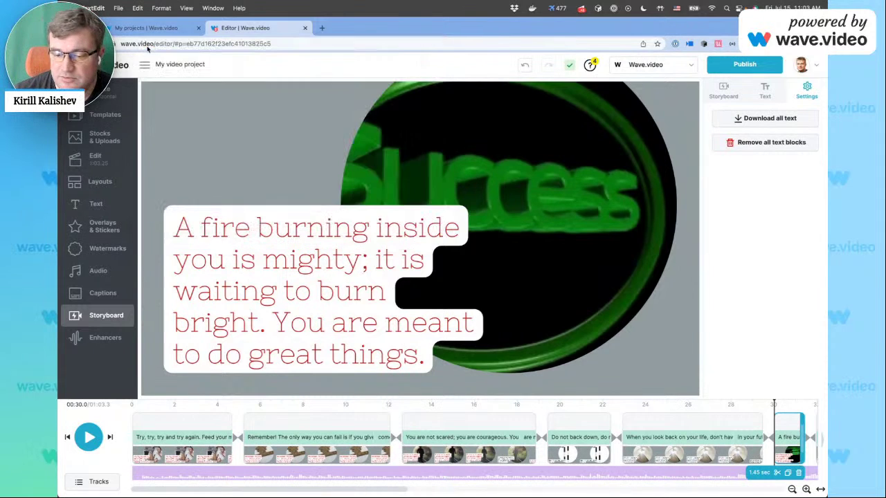
# Shorten the "When you look back on your life" text block to 4.2 seconds and review the timings in the storyboard.
pyautogui.click(724, 92)
pyautogui.click(717, 440)
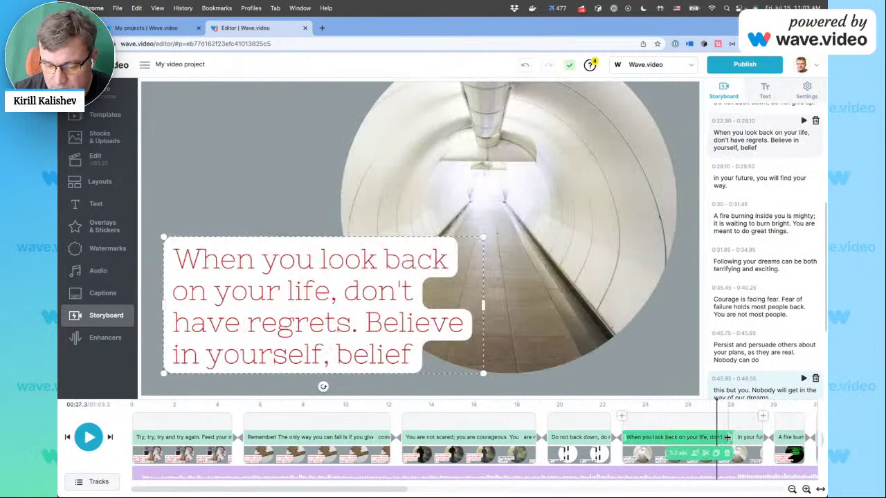
pyautogui.moveTo(732, 437); pyautogui.dragTo(708, 438)
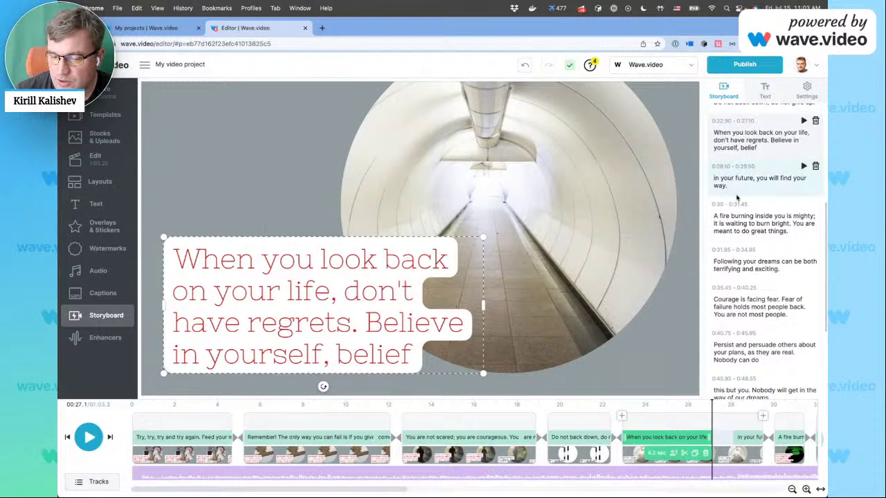
pyautogui.scroll(2, 775, 149)
pyautogui.scroll(-5, 779, 154)
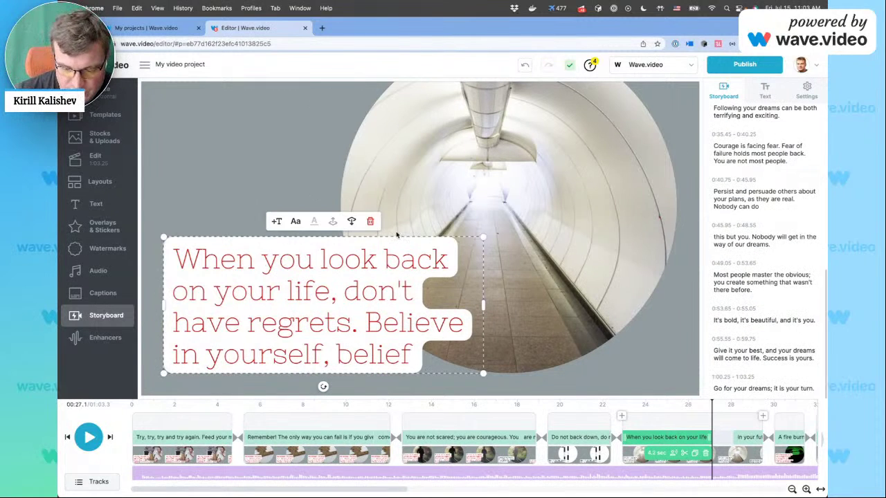
# View the "You are not scared" scene, then play a short preview of the "Persist and persuade others" scene.
pyautogui.click(482, 419)
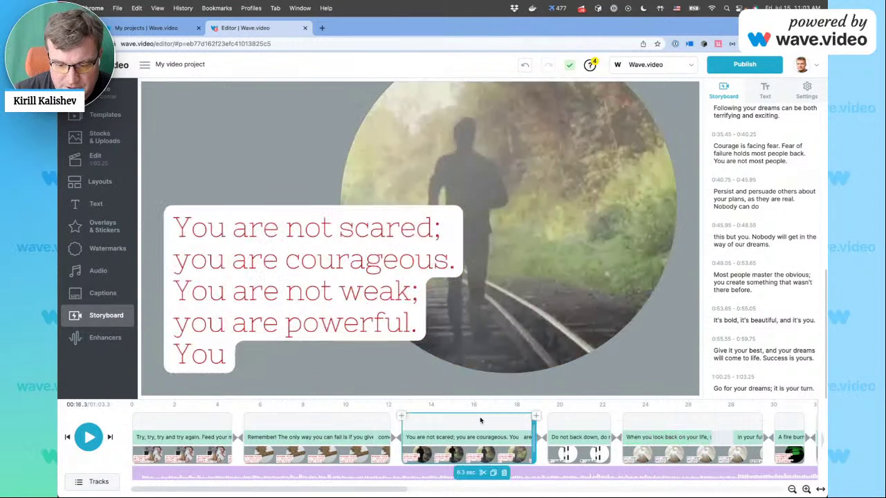
pyautogui.hscroll(10, 534, 423)
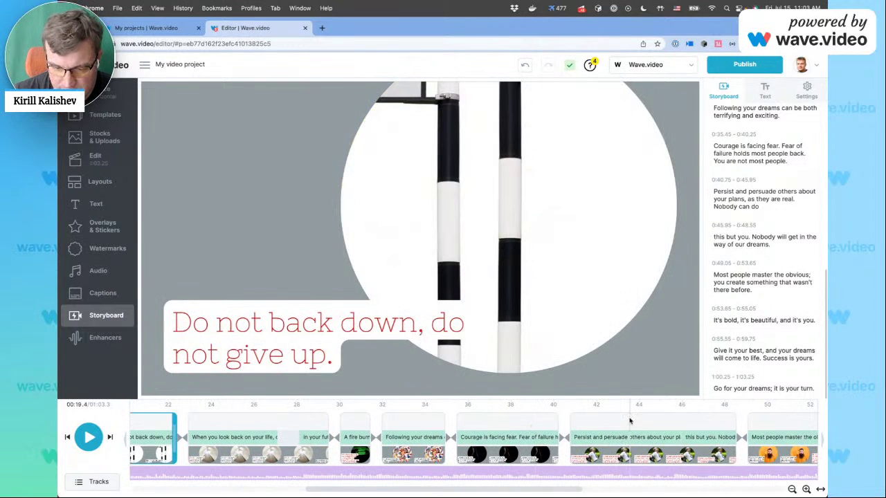
pyautogui.click(631, 420)
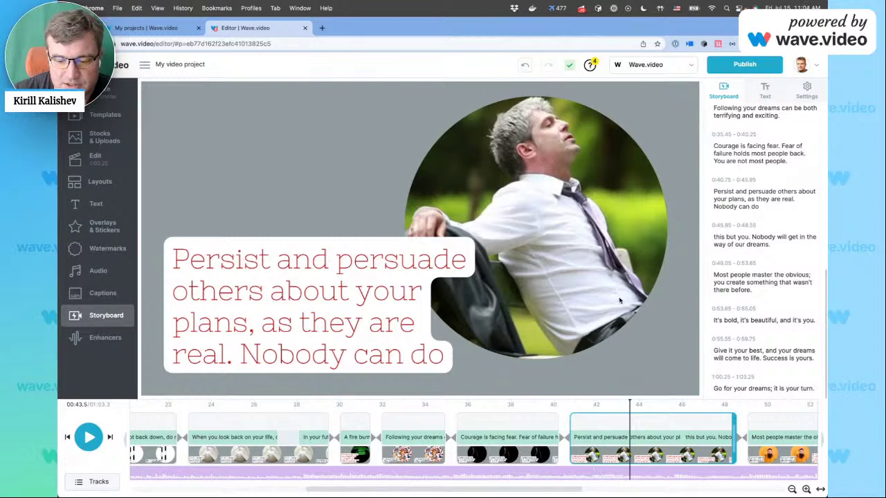
pyautogui.click(90, 437)
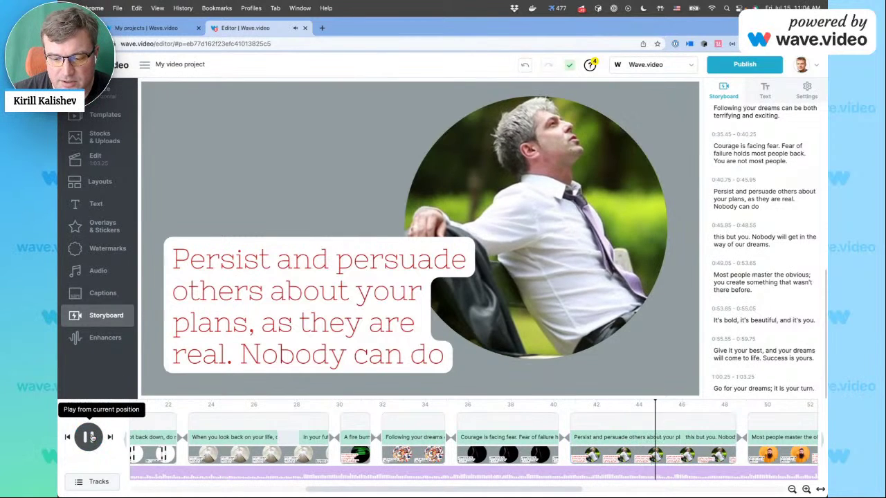
pyautogui.click(90, 436)
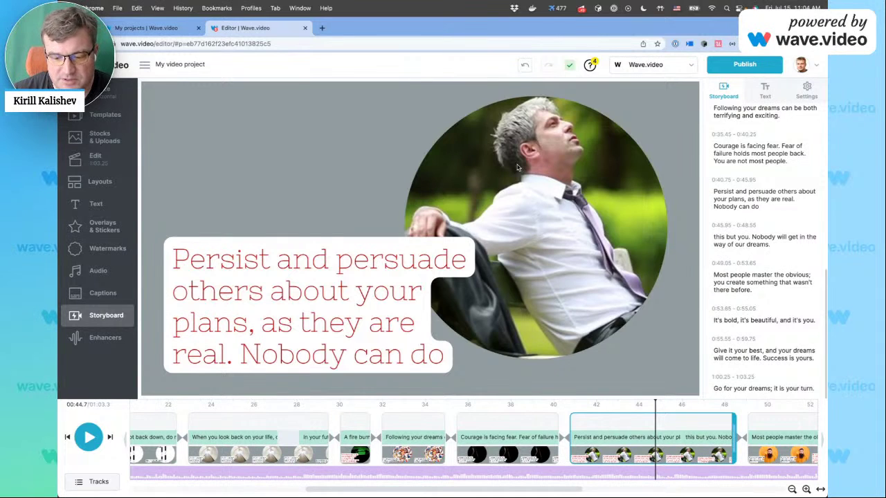
# Fit the duration of the "Persist and persuade others" scene's video clip to 6 seconds.
pyautogui.click(95, 158)
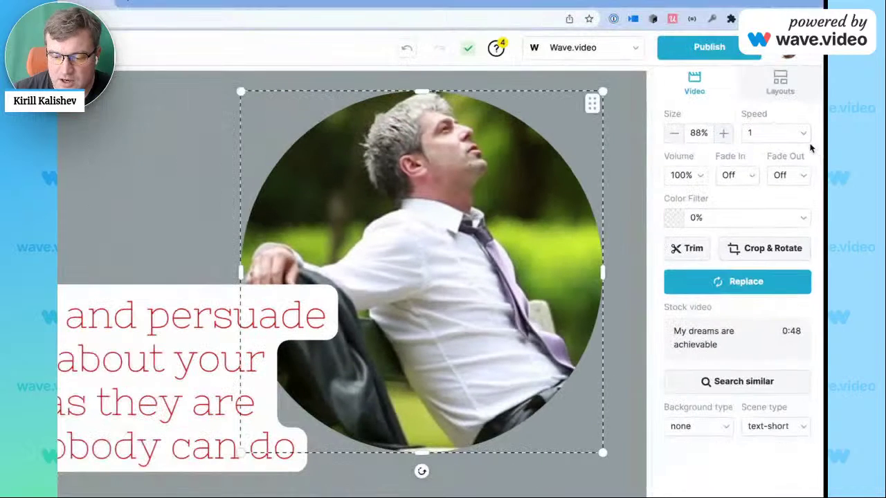
pyautogui.click(785, 138)
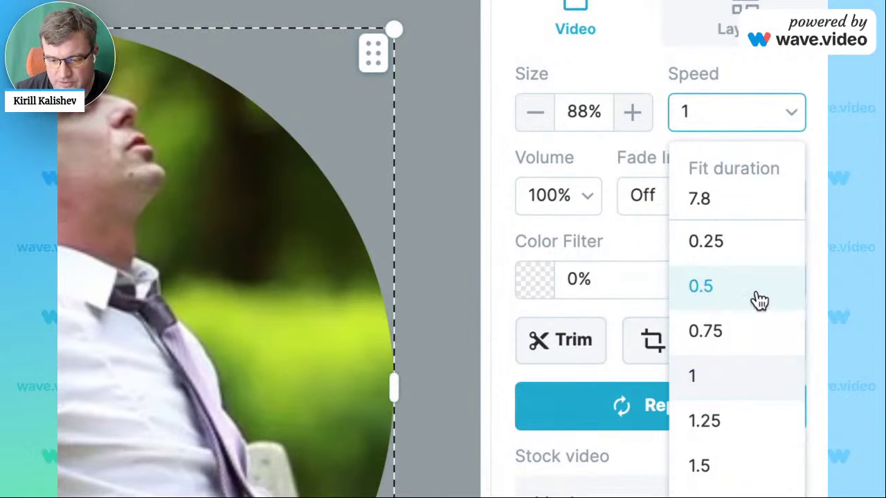
pyautogui.click(734, 199)
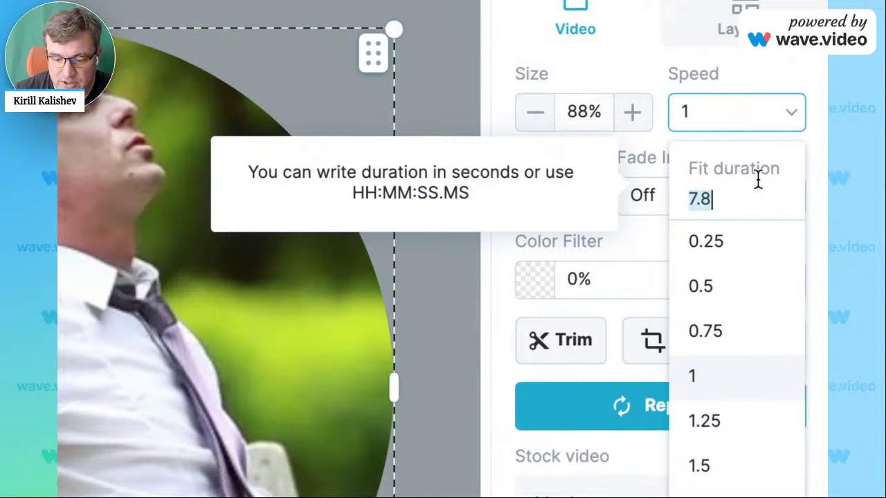
pyautogui.write('6')
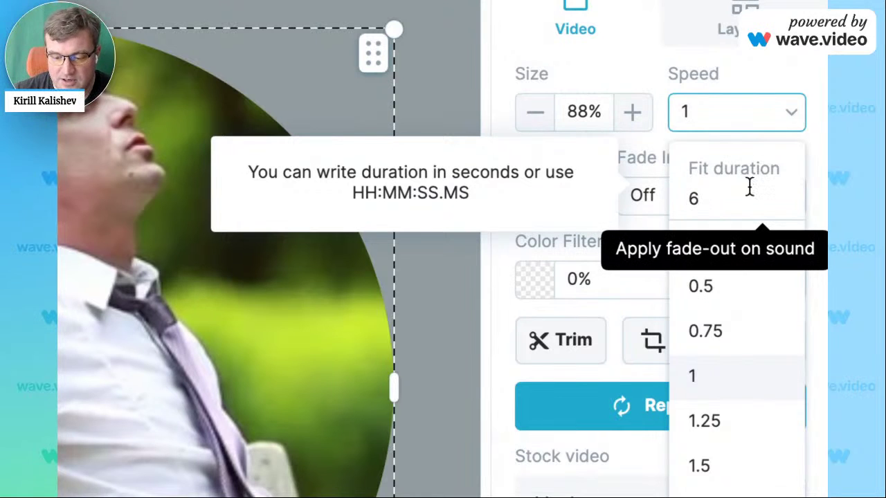
pyautogui.press('Return')
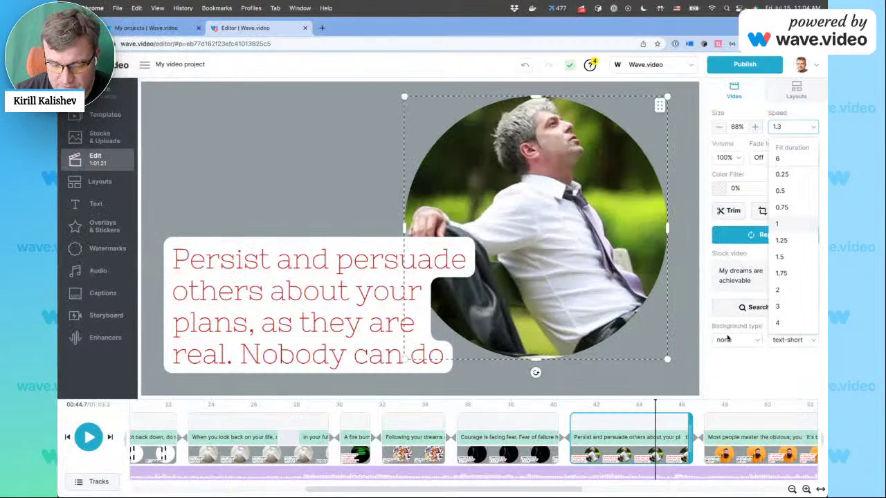
pyautogui.click(674, 419)
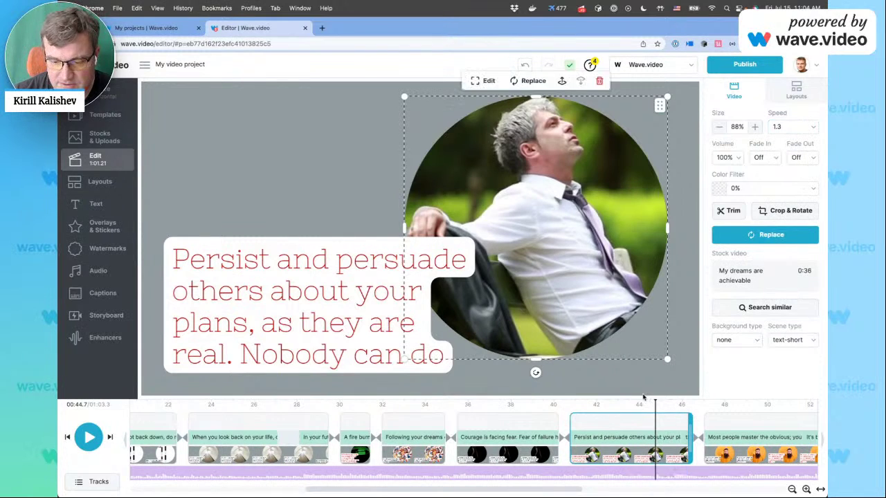
# Set the video clip's playback speed to 1.5 and check its fit-duration option.
pyautogui.click(795, 128)
pyautogui.click(784, 223)
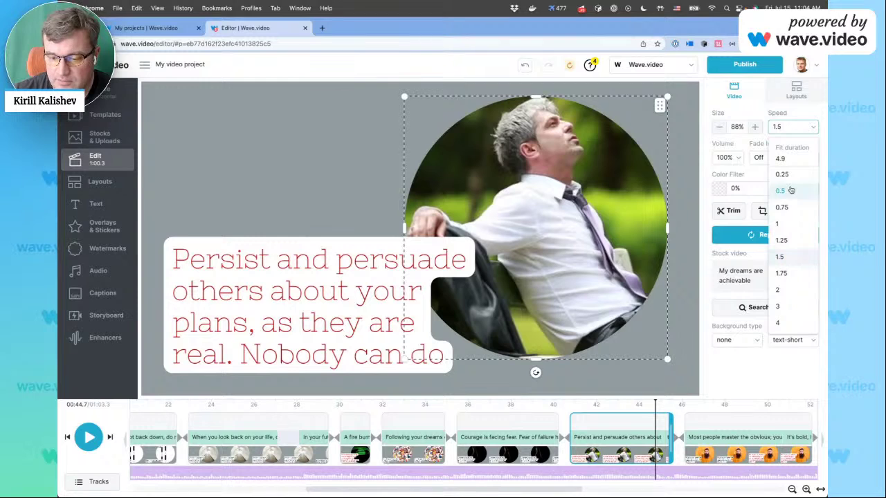
pyautogui.click(786, 129)
pyautogui.click(795, 128)
pyautogui.click(782, 159)
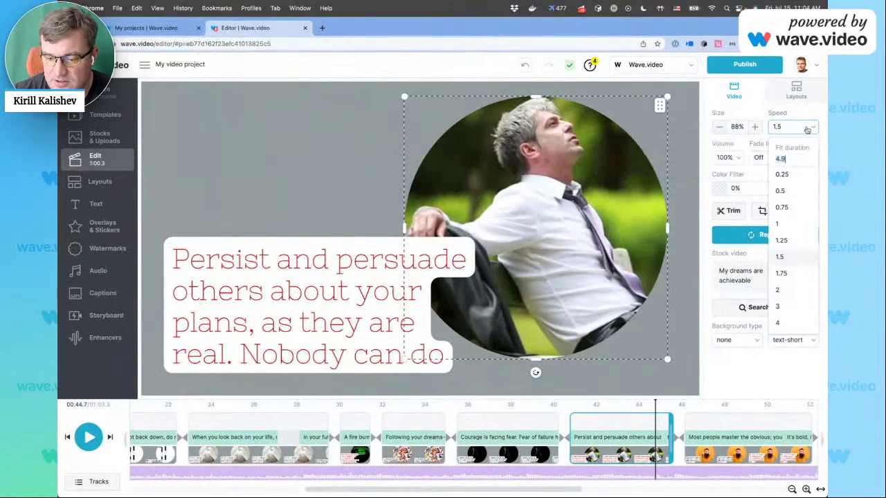
pyautogui.click(814, 126)
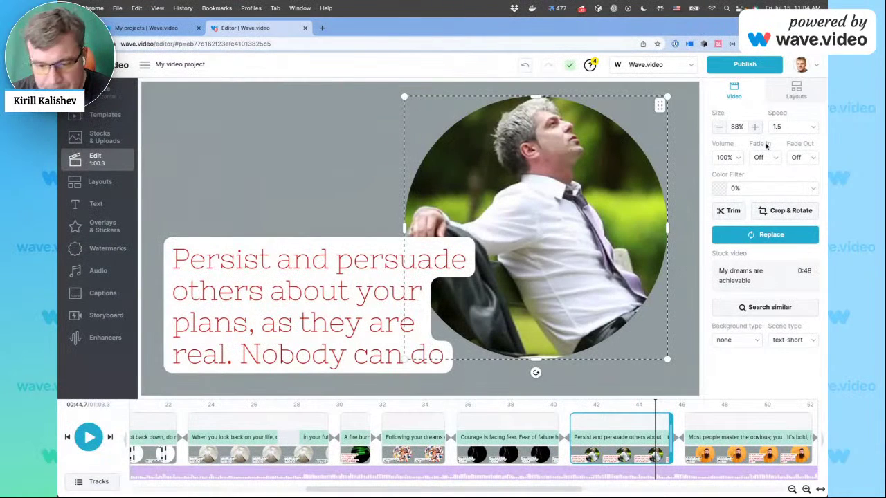
# Create a new blank image project from the My projects page.
pyautogui.click(147, 29)
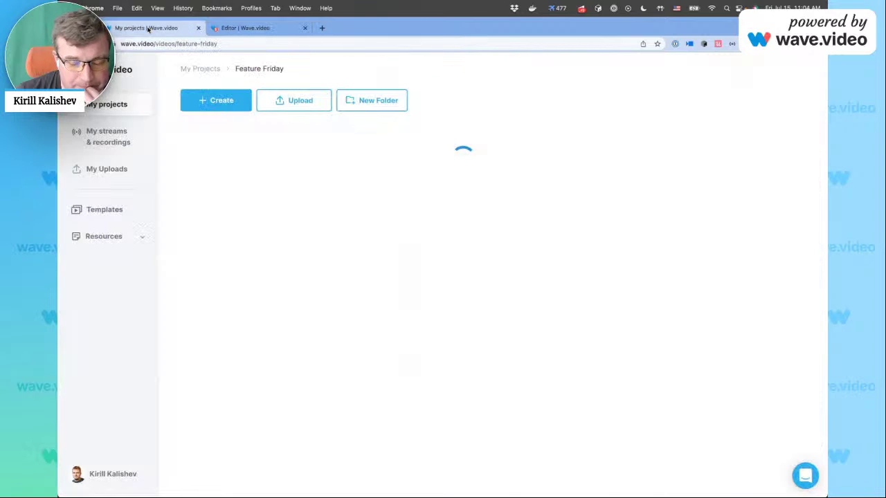
pyautogui.click(207, 101)
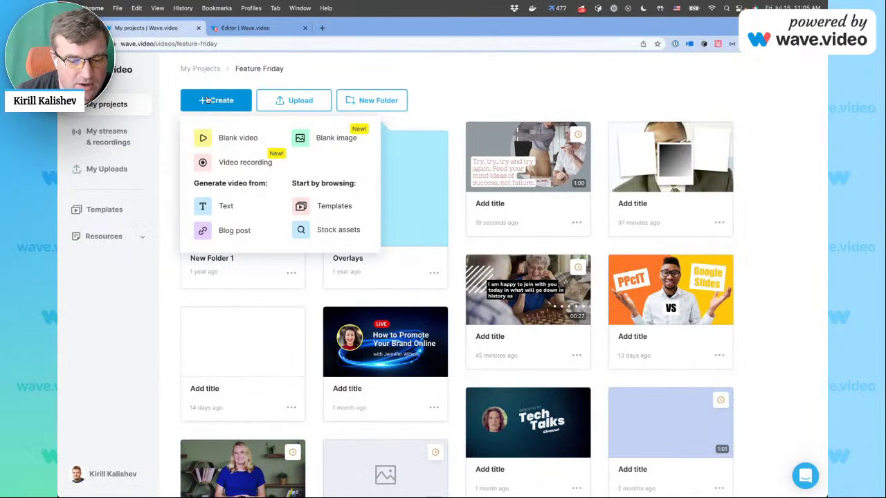
pyautogui.click(330, 146)
pyautogui.click(330, 287)
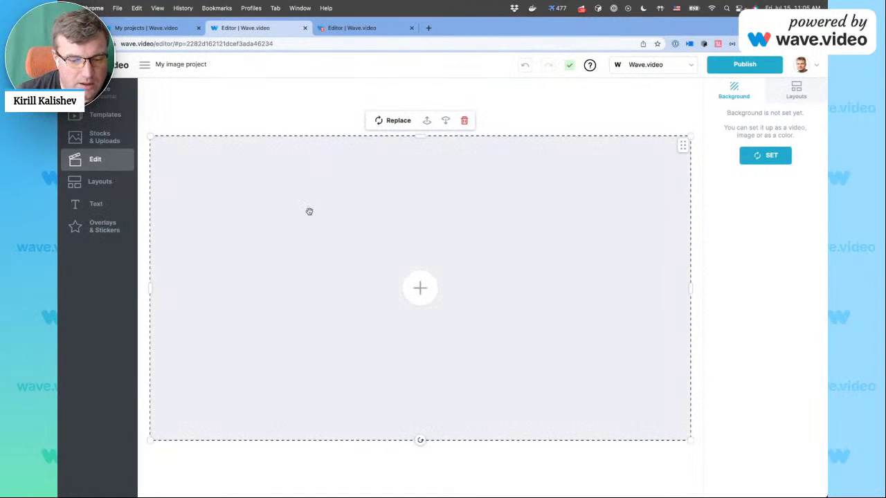
# Apply the Artistic layout with three overlapping polaroid frames and select the middle frame's placeholder.
pyautogui.click(97, 184)
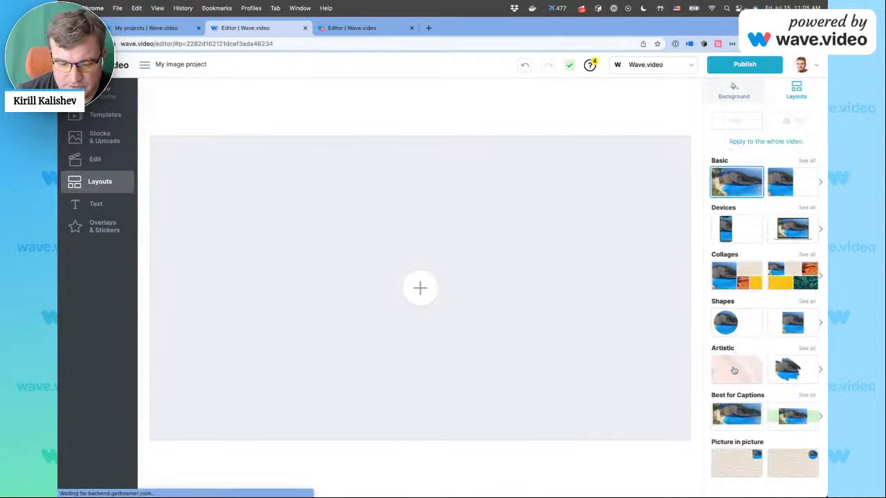
pyautogui.click(737, 369)
pyautogui.click(441, 202)
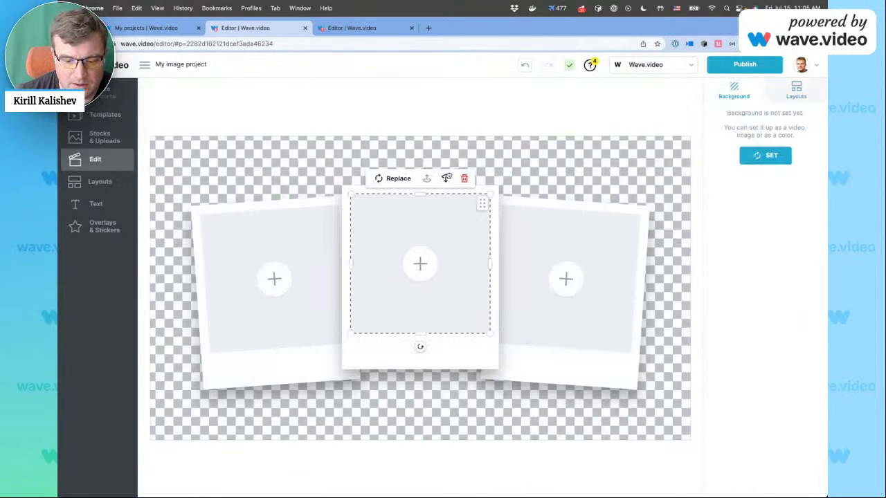
# Narrow the browser window to uncover the image file on the desktop, view My Uploads and return to editing.
pyautogui.moveTo(826, 303); pyautogui.dragTo(743, 304)
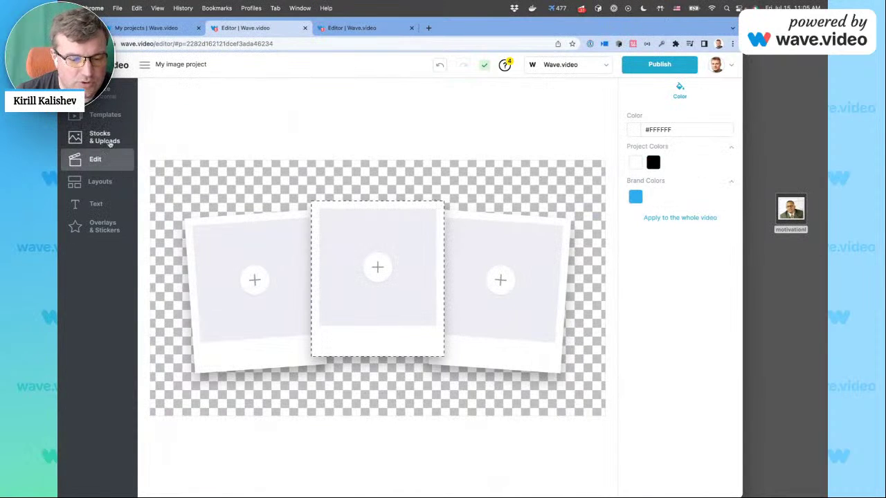
pyautogui.click(105, 139)
pyautogui.click(364, 94)
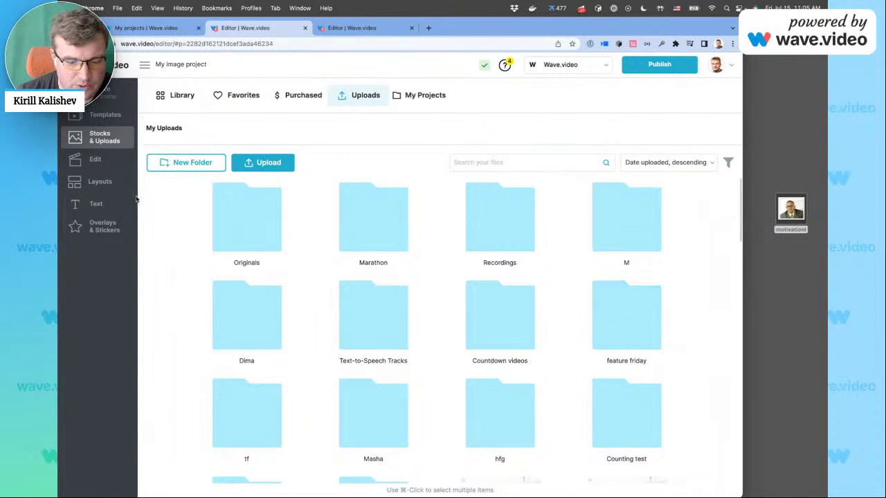
pyautogui.click(94, 161)
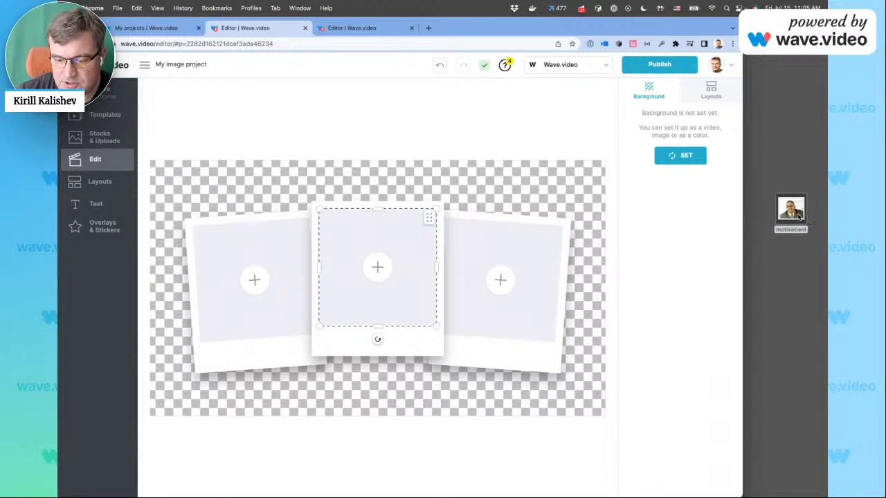
# Place the desktop image motivationl.png into the leftmost polaroid frame and check that it is stored in My Uploads.
pyautogui.moveTo(800, 217); pyautogui.dragTo(267, 303)
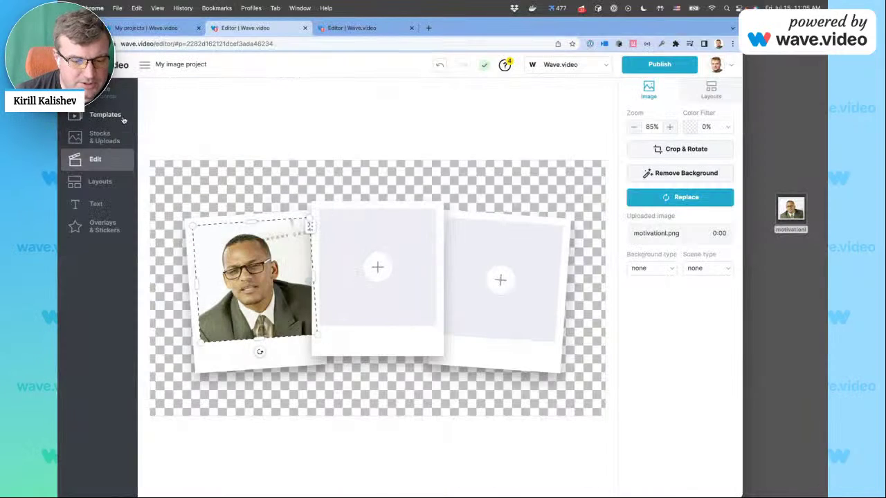
pyautogui.click(104, 137)
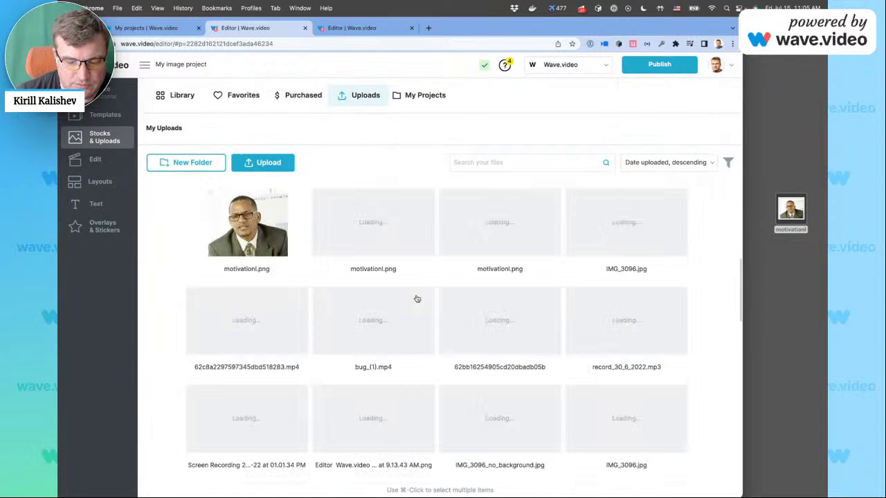
pyautogui.click(96, 160)
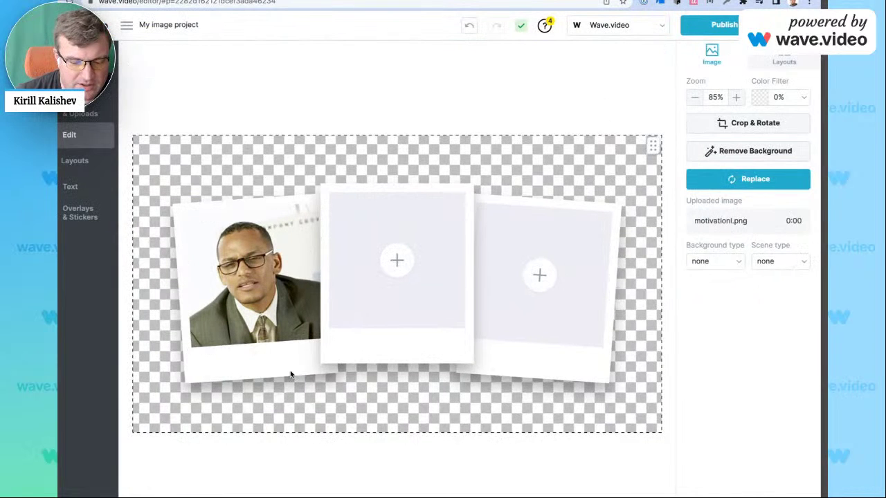
# Rotate the photo's polaroid frame slightly clockwise and move it away from the middle frame towards the canvas edge.
pyautogui.click(290, 374)
pyautogui.click(273, 308)
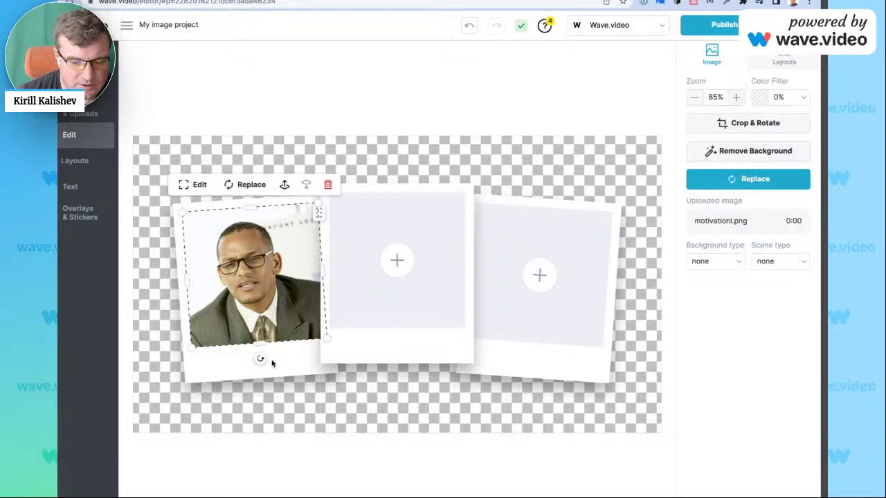
pyautogui.moveTo(272, 360)
pyautogui.mouseDown()
pyautogui.moveTo(301, 337)
pyautogui.moveTo(270, 358)
pyautogui.mouseUp()
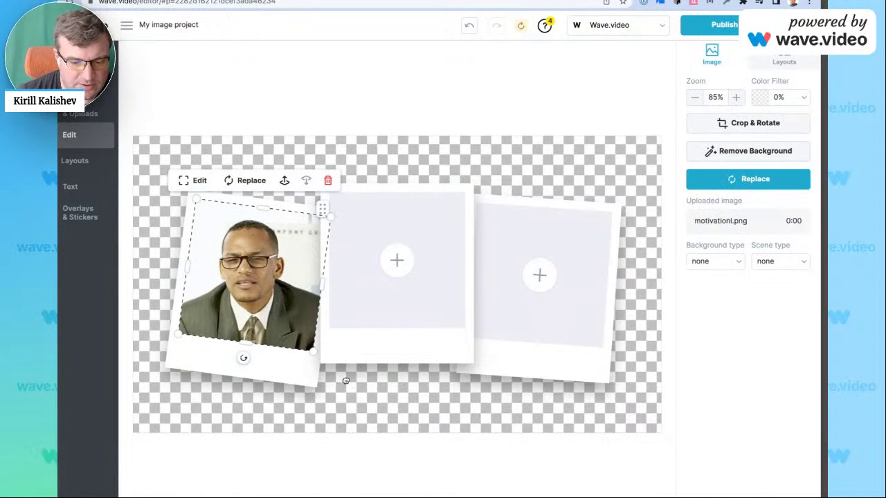
pyautogui.click(274, 202)
pyautogui.click(279, 208)
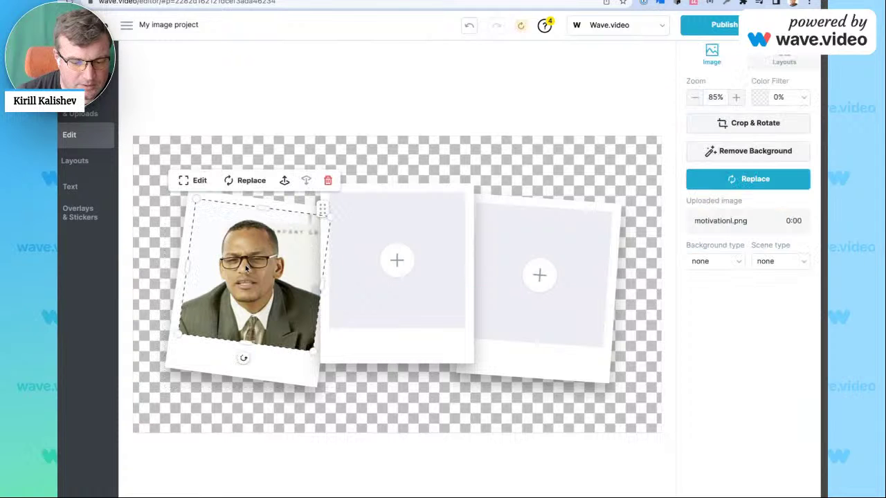
pyautogui.moveTo(284, 212); pyautogui.dragTo(250, 200)
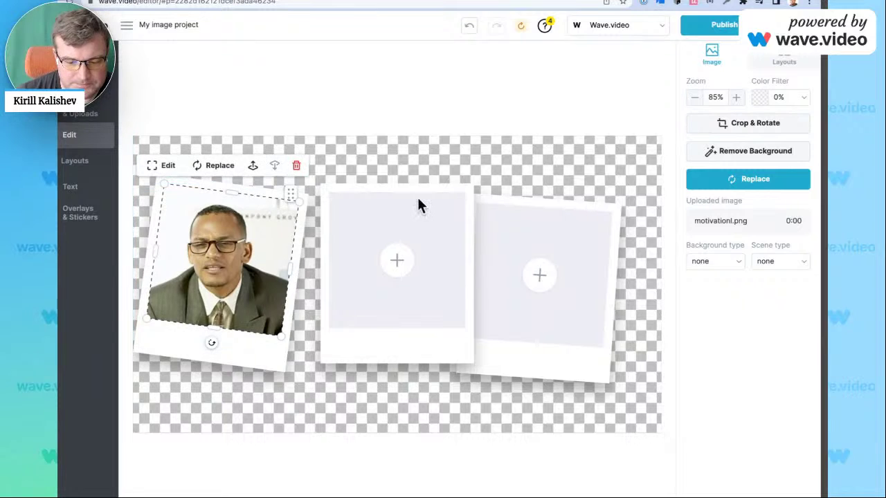
# Delete the empty middle polaroid frame.
pyautogui.click(418, 191)
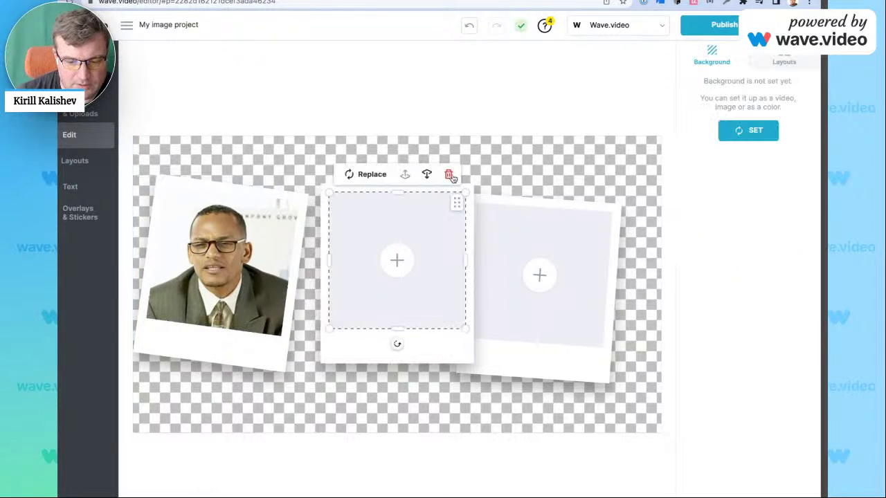
pyautogui.click(448, 177)
# Enlarge the photo polaroid to 111% zoom, tilt it counterclockwise and move it beside the remaining empty frame.
pyautogui.click(287, 199)
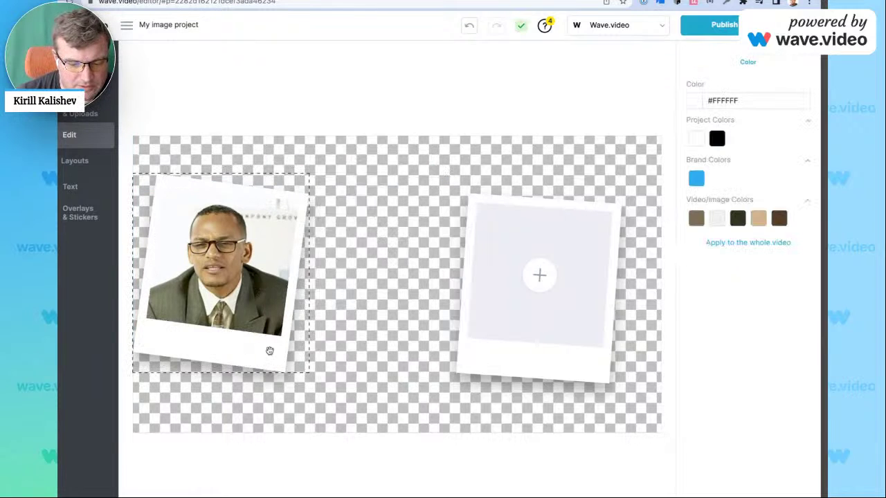
pyautogui.click(276, 340)
pyautogui.moveTo(277, 337); pyautogui.dragTo(278, 388)
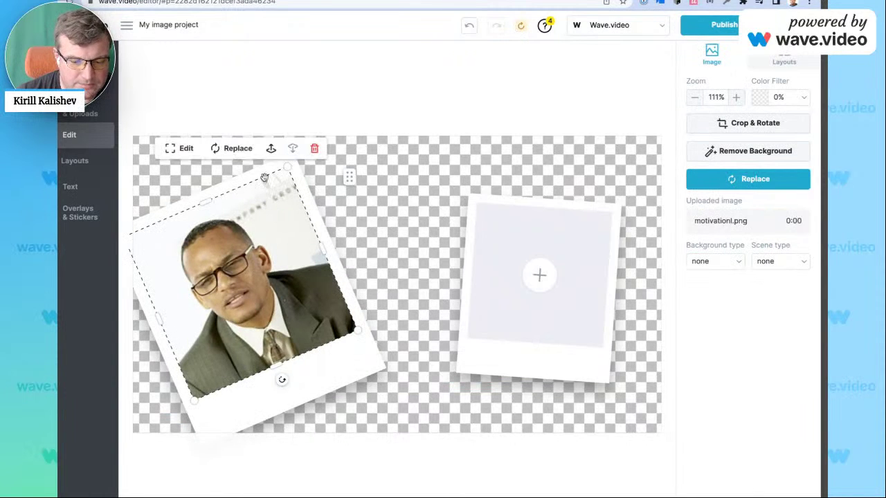
pyautogui.moveTo(263, 174); pyautogui.dragTo(347, 168)
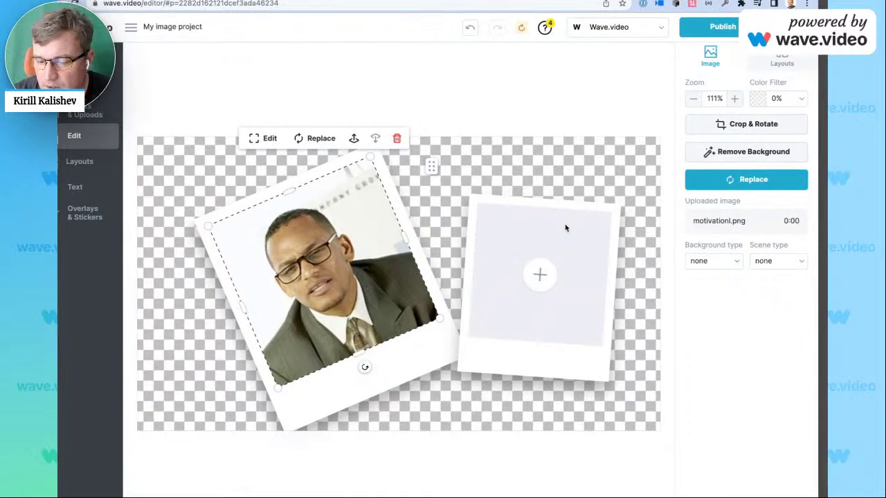